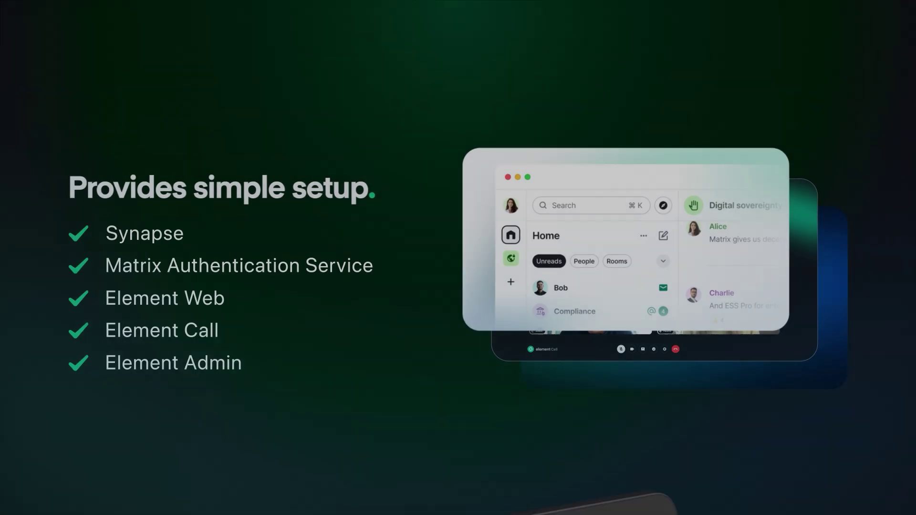
pyautogui.write('clude all users')
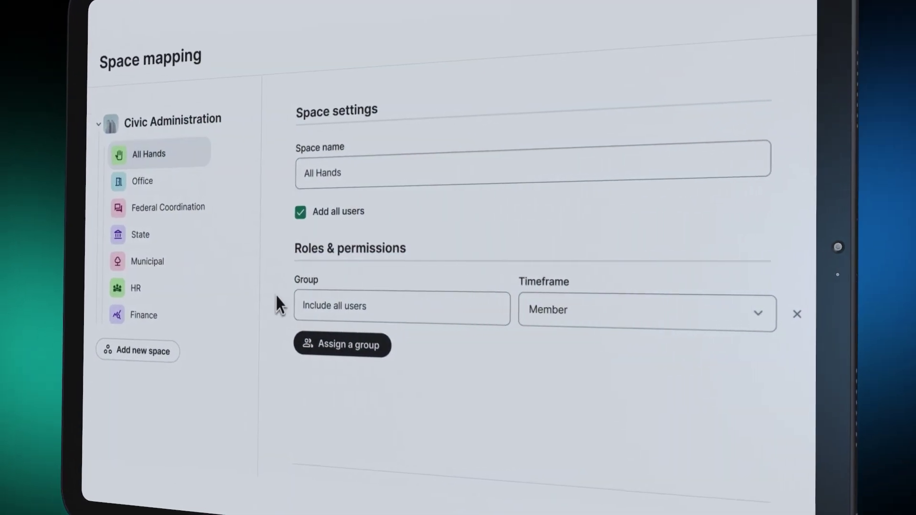
# Add a Selected users group row to All Hands space mapping and set its role to Admin
pyautogui.click(341, 346)
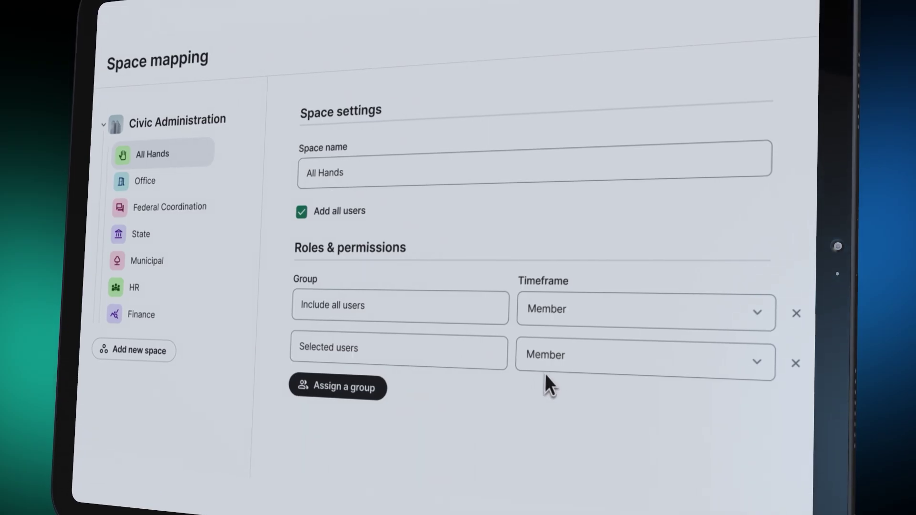
pyautogui.click(548, 366)
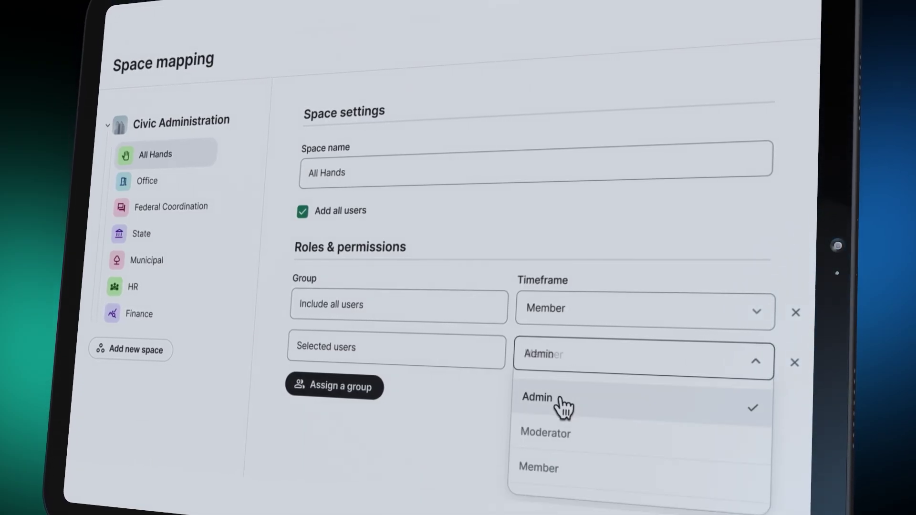
pyautogui.click(561, 398)
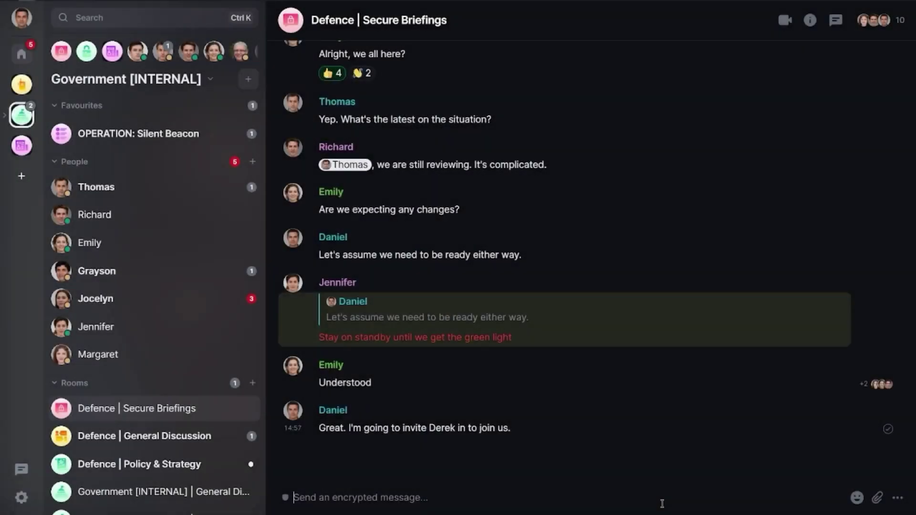
# Open the Secure Briefings room's People list and start inviting someone to the room
pyautogui.click(885, 23)
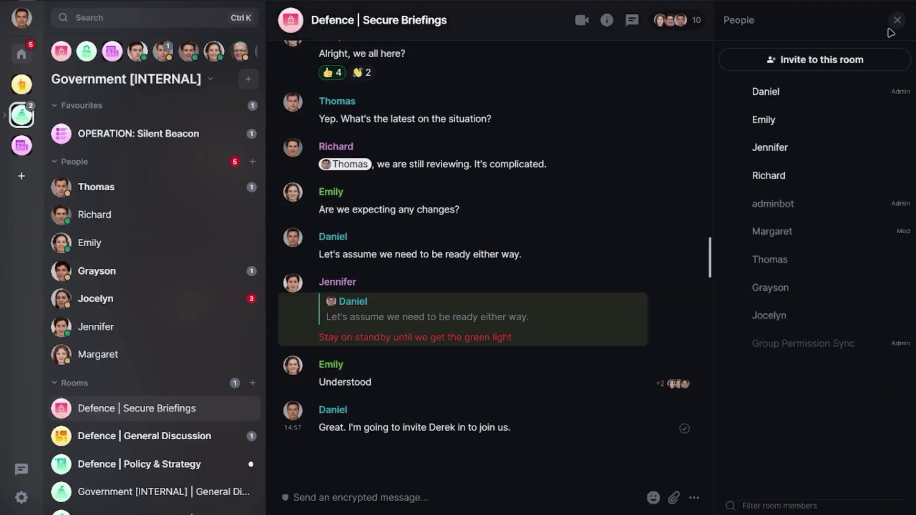
pyautogui.click(863, 69)
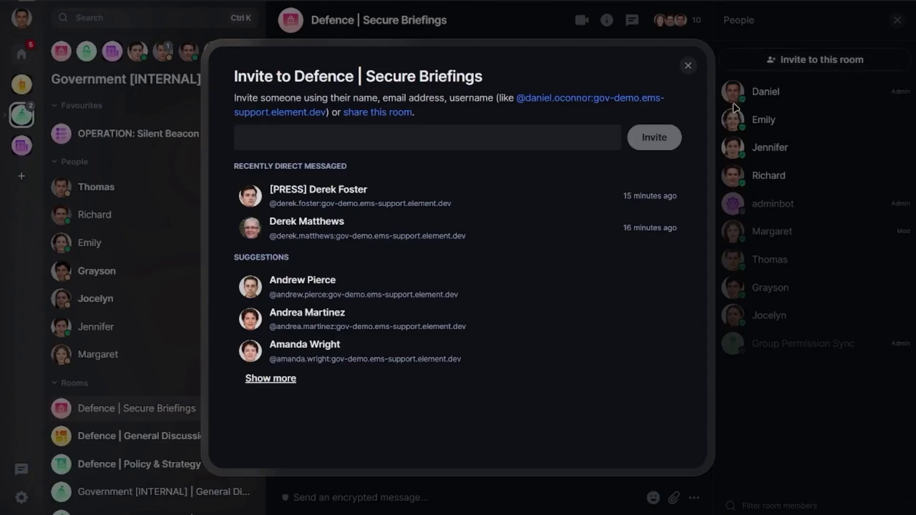